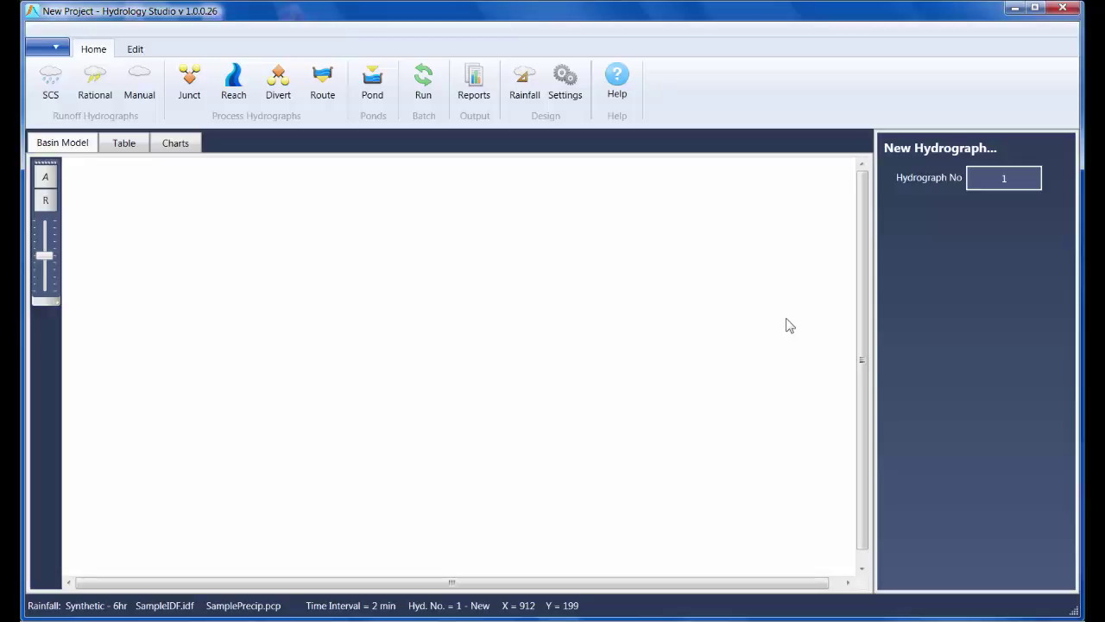
Step: Open the Rainfall IDF Wizard, check the sample intensity table through 120 minutes, then return to the graph
{"action": "left_click", "coordinate": [525, 97]}
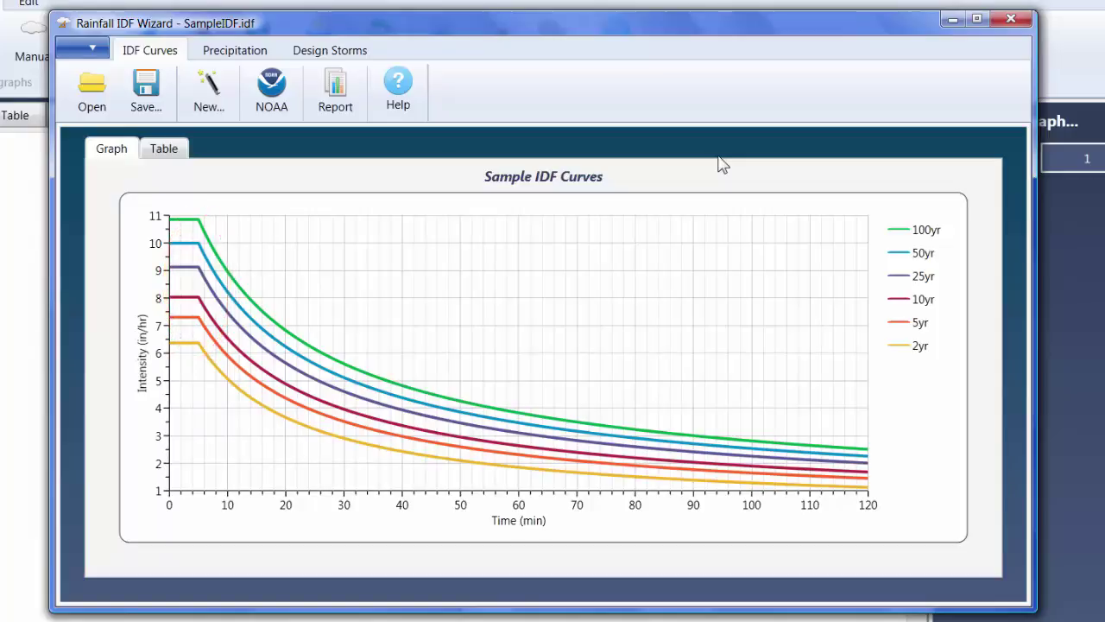
{"action": "left_click", "coordinate": [164, 152]}
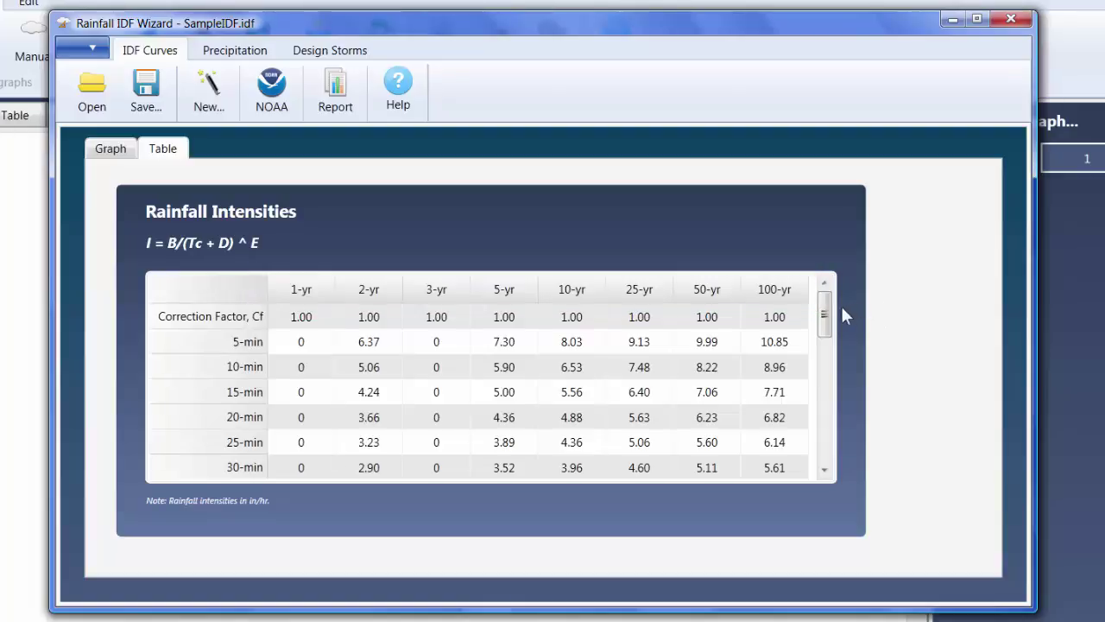
{"action": "left_click_drag", "start_coordinate": [825, 317], "coordinate": [825, 448]}
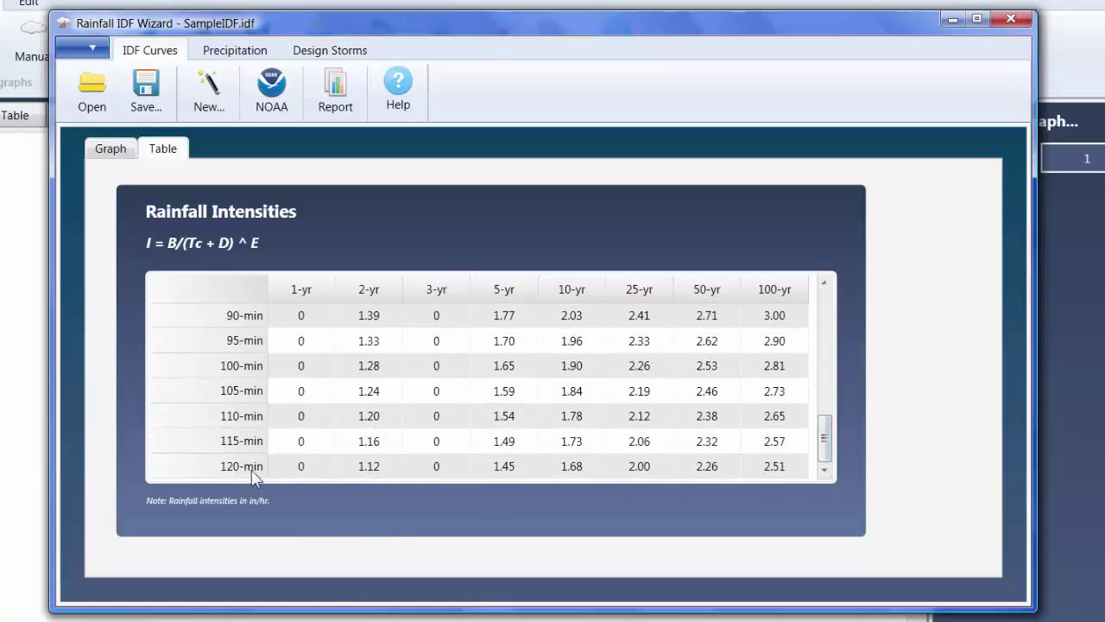
{"action": "left_click", "coordinate": [126, 153]}
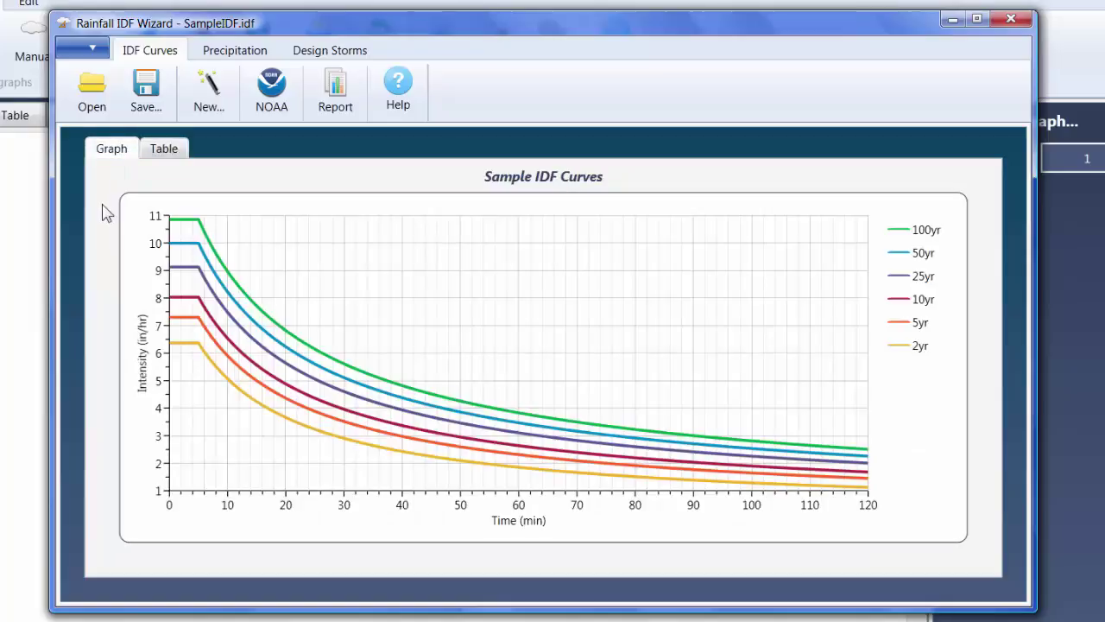
Step: Start new IDF curves with the 'Eastern & Central United States, Hydro 35' method
{"action": "left_click", "coordinate": [222, 108]}
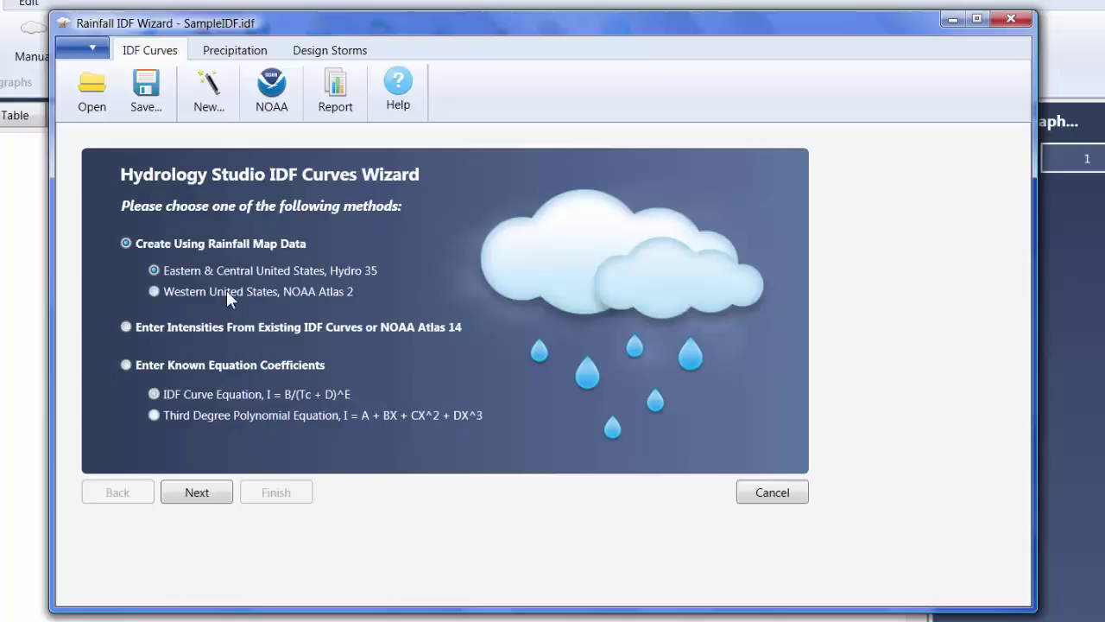
{"action": "left_click", "coordinate": [224, 498]}
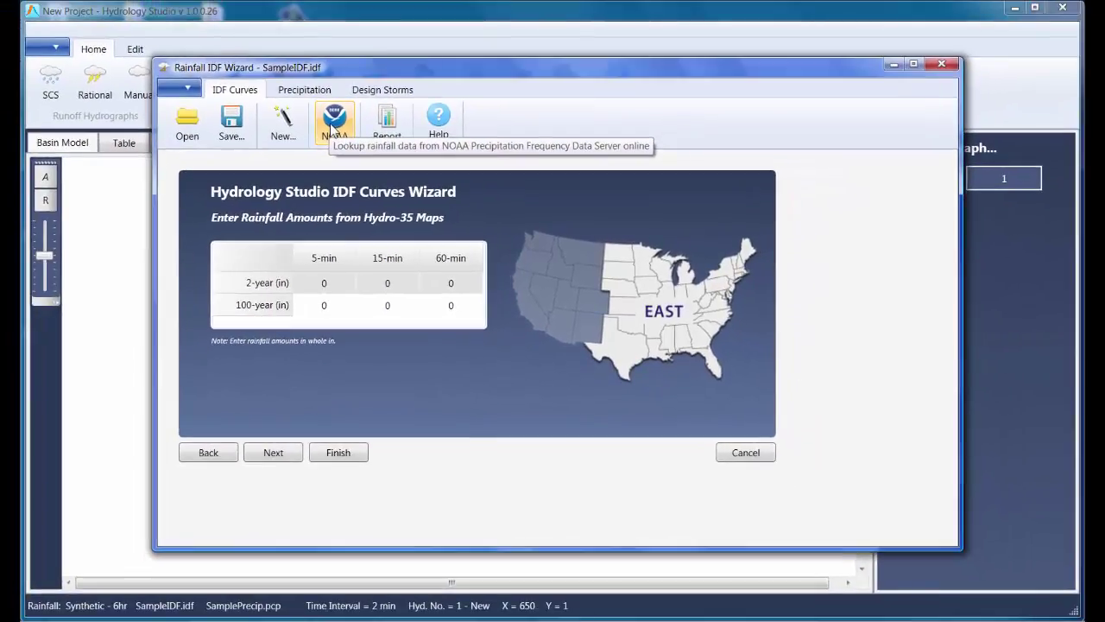
Step: Open NOAA's Pennsylvania precipitation frequency map, keeping 'precipitation depth' as the data type
{"action": "left_click", "coordinate": [270, 97]}
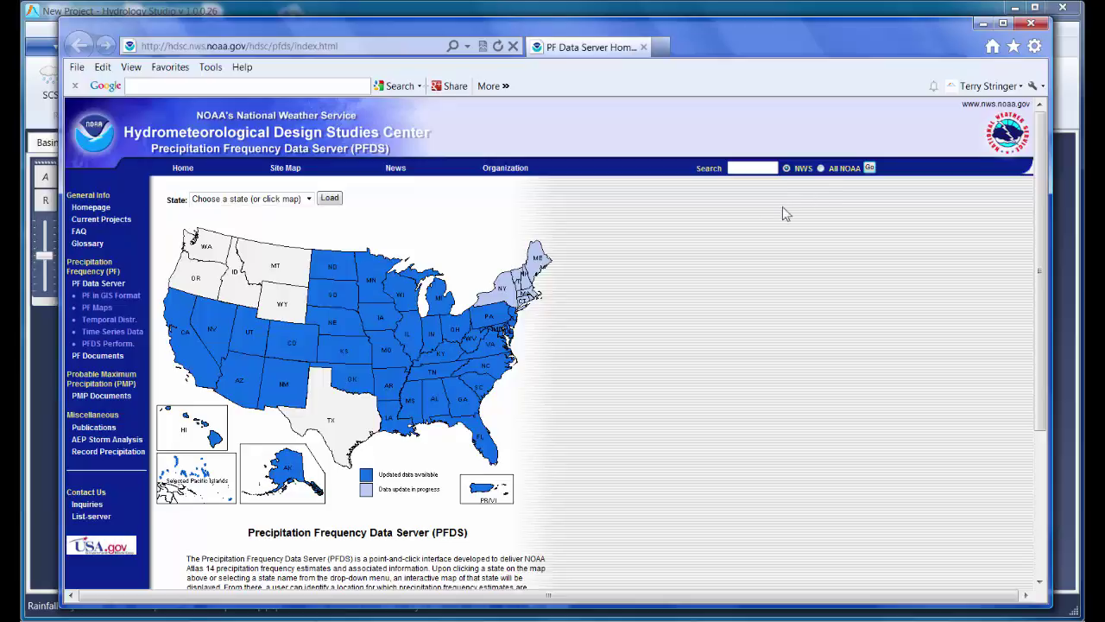
{"action": "left_click", "coordinate": [492, 322]}
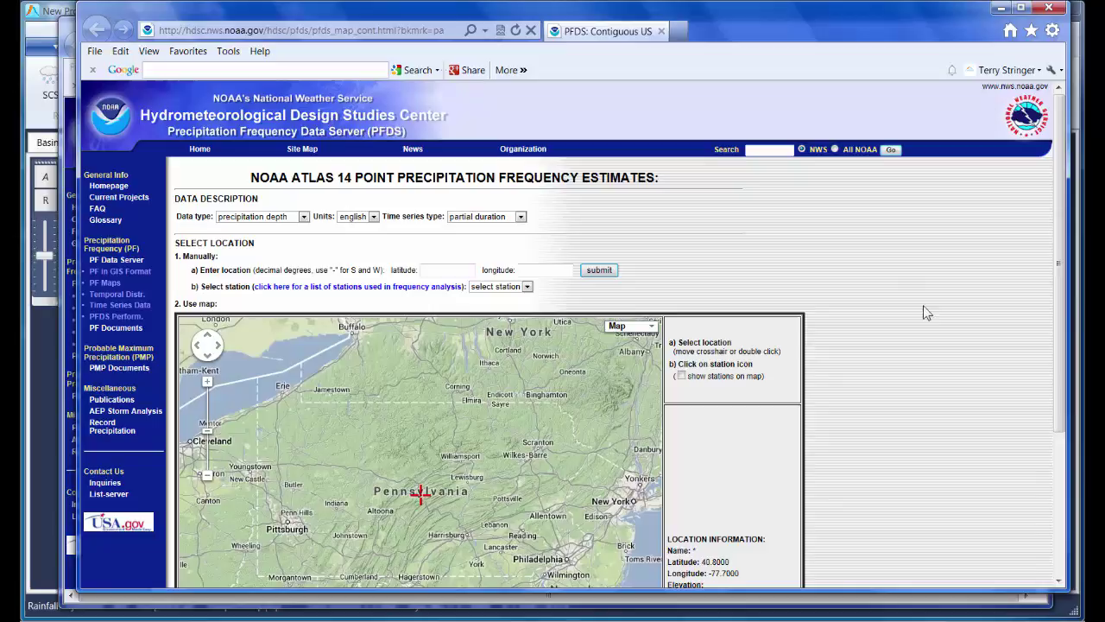
{"action": "scroll", "coordinate": [933, 302], "scroll_direction": "down", "scroll_amount": 2}
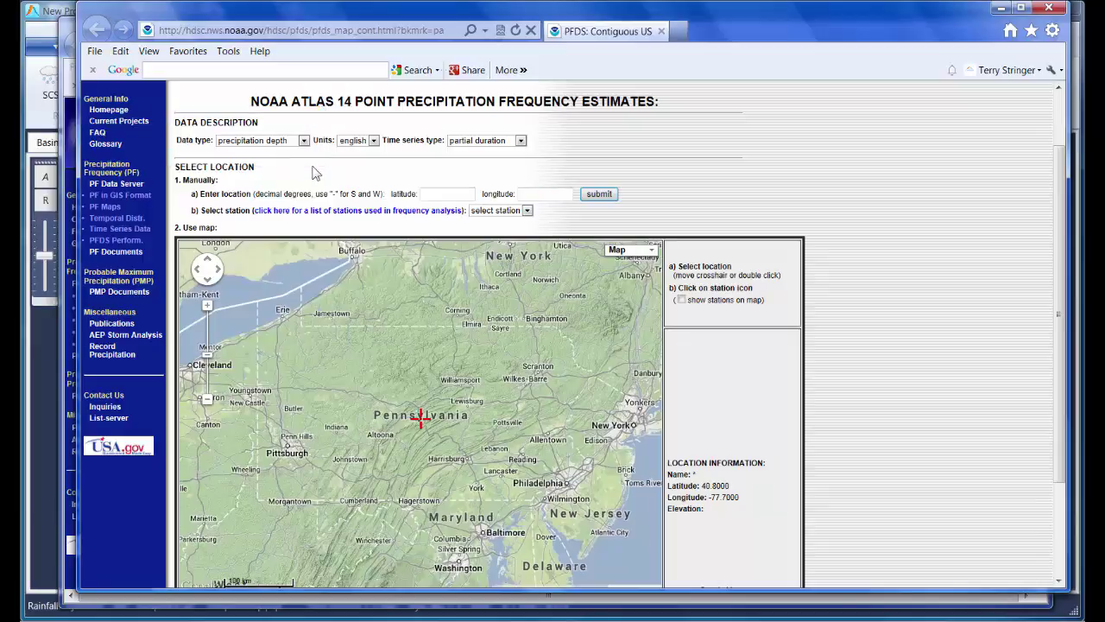
{"action": "left_click", "coordinate": [304, 142]}
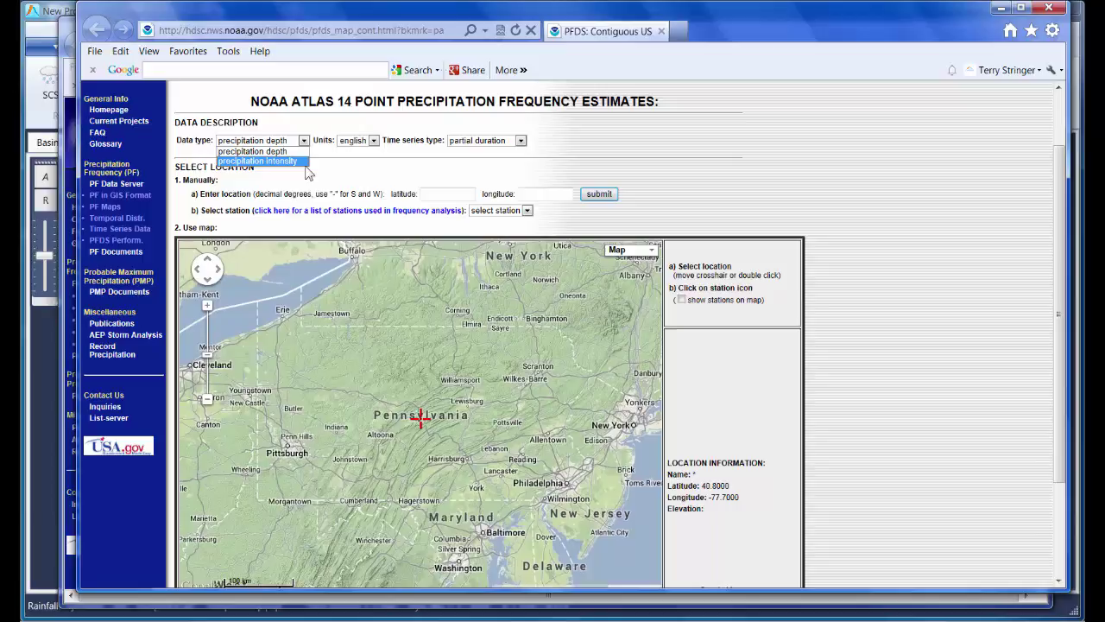
{"action": "left_click", "coordinate": [292, 152]}
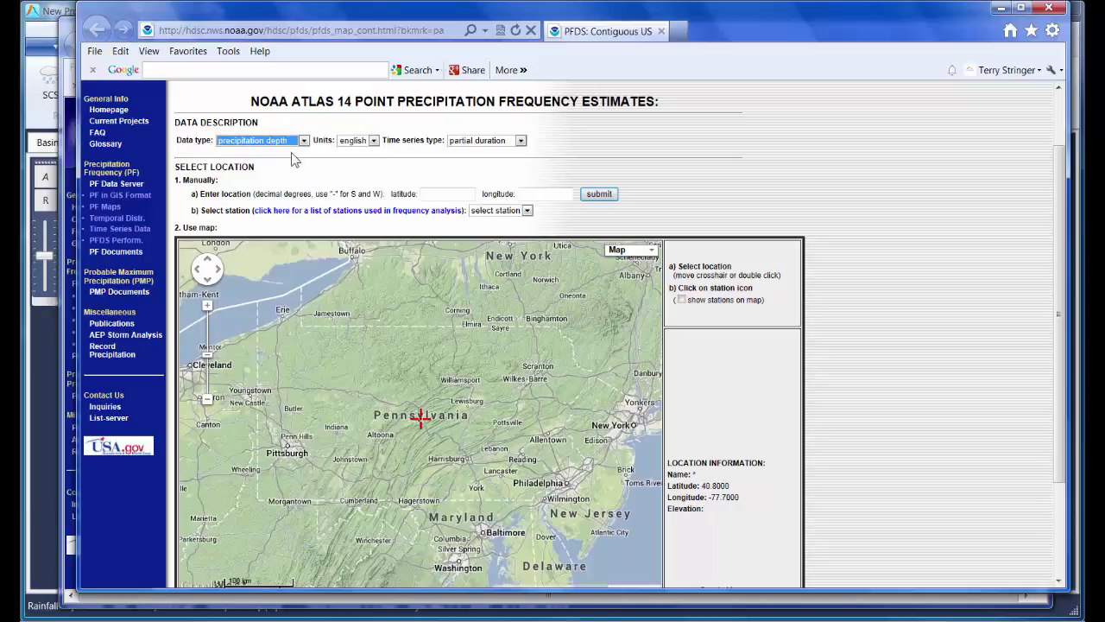
{"action": "left_click", "coordinate": [946, 332]}
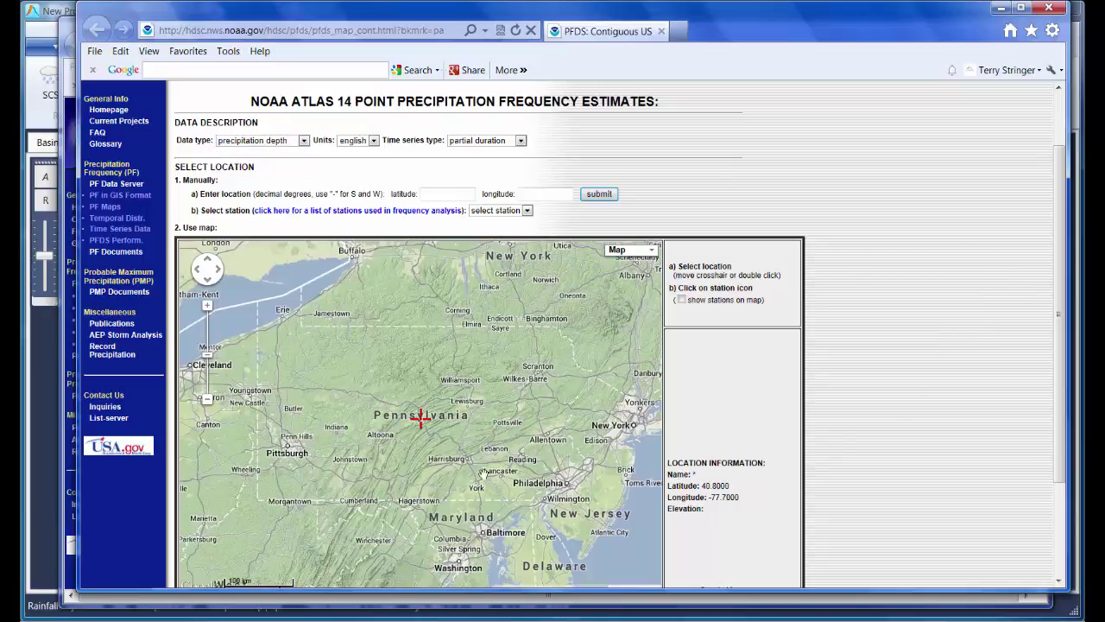
Step: Place the map marker on Pittsburgh and scroll down to its PDS precipitation depth estimates in inches
{"action": "left_click_drag", "start_coordinate": [421, 419], "coordinate": [283, 438]}
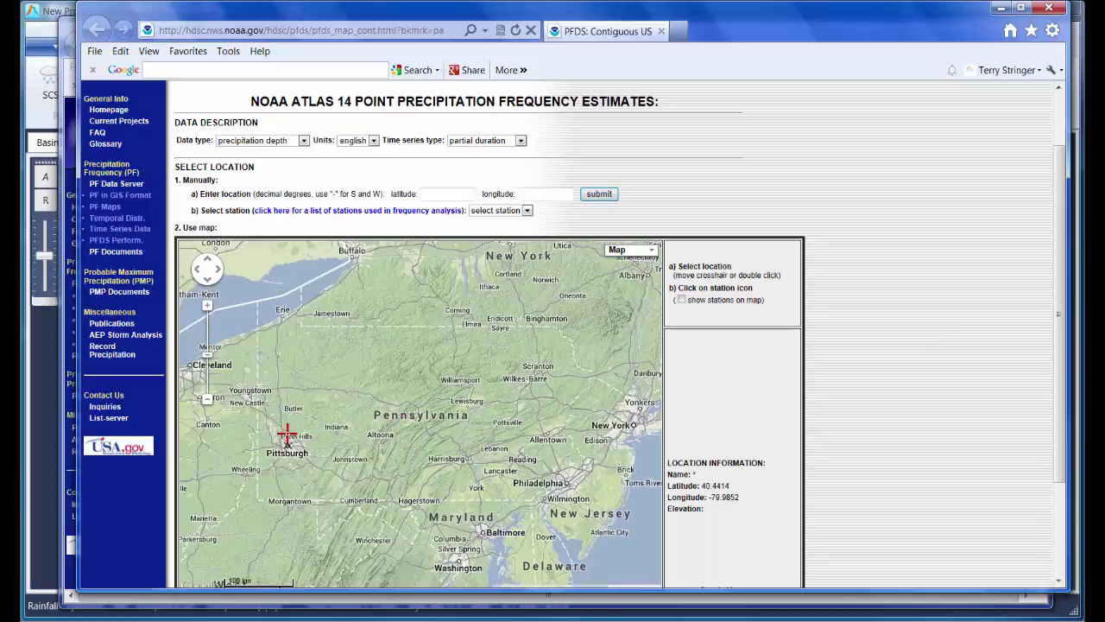
{"action": "left_click_drag", "start_coordinate": [288, 437], "coordinate": [286, 438]}
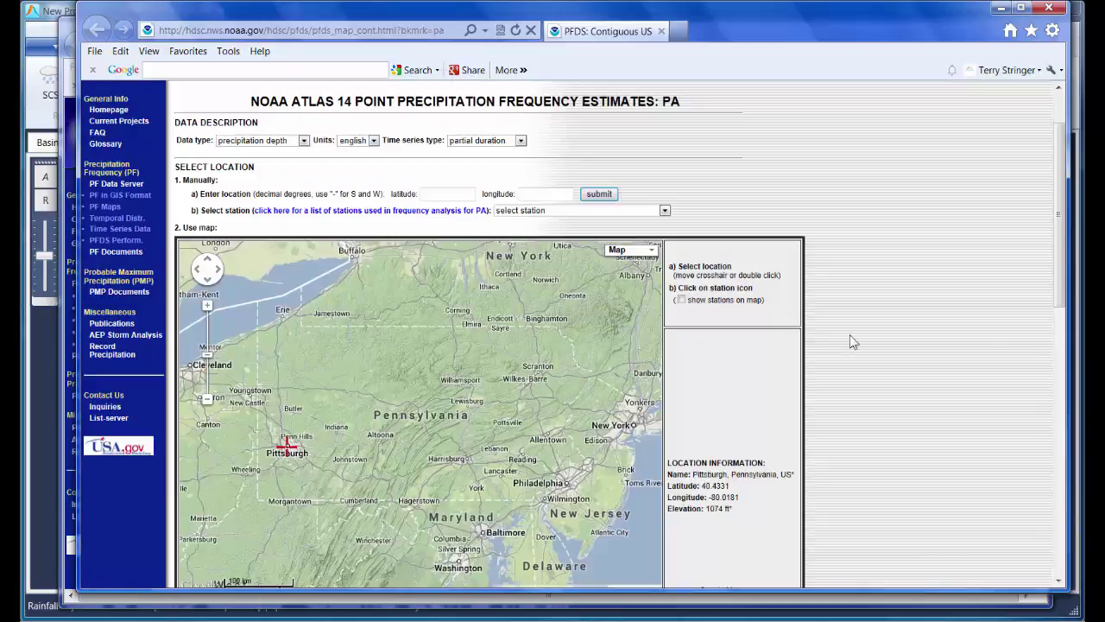
{"action": "scroll", "coordinate": [898, 332], "scroll_direction": "down", "scroll_amount": 3}
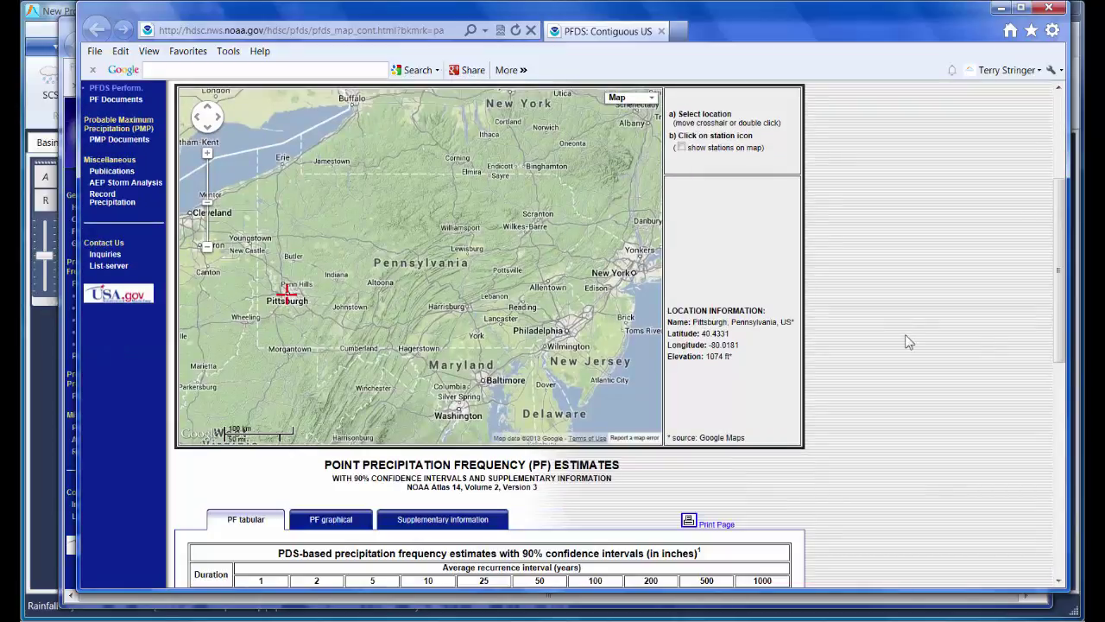
{"action": "scroll", "coordinate": [916, 333], "scroll_direction": "down", "scroll_amount": 6}
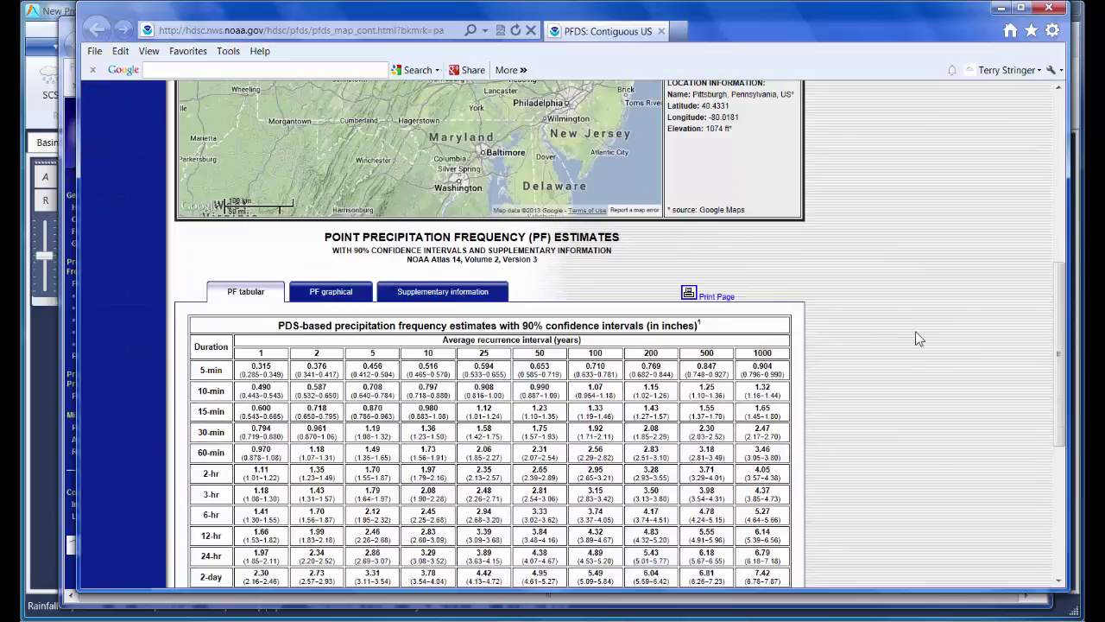
{"action": "scroll", "coordinate": [915, 339], "scroll_direction": "down", "scroll_amount": 2}
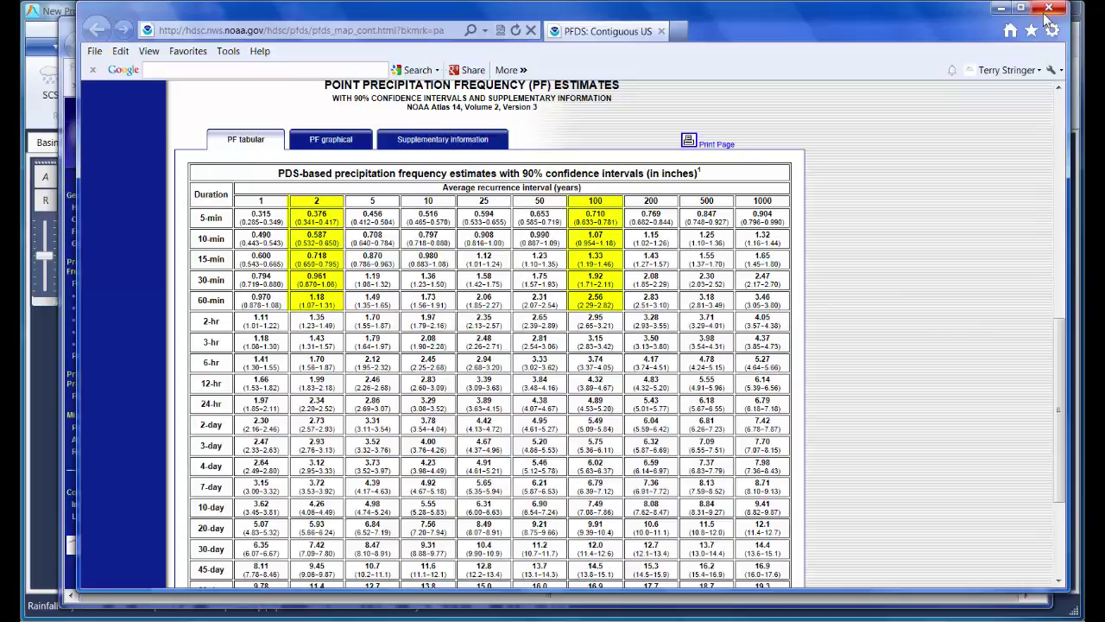
Step: Close the NOAA window and enter 2-year depths .376, .718, 1.18 for 5, 15, 60 minutes
{"action": "left_click", "coordinate": [1047, 10]}
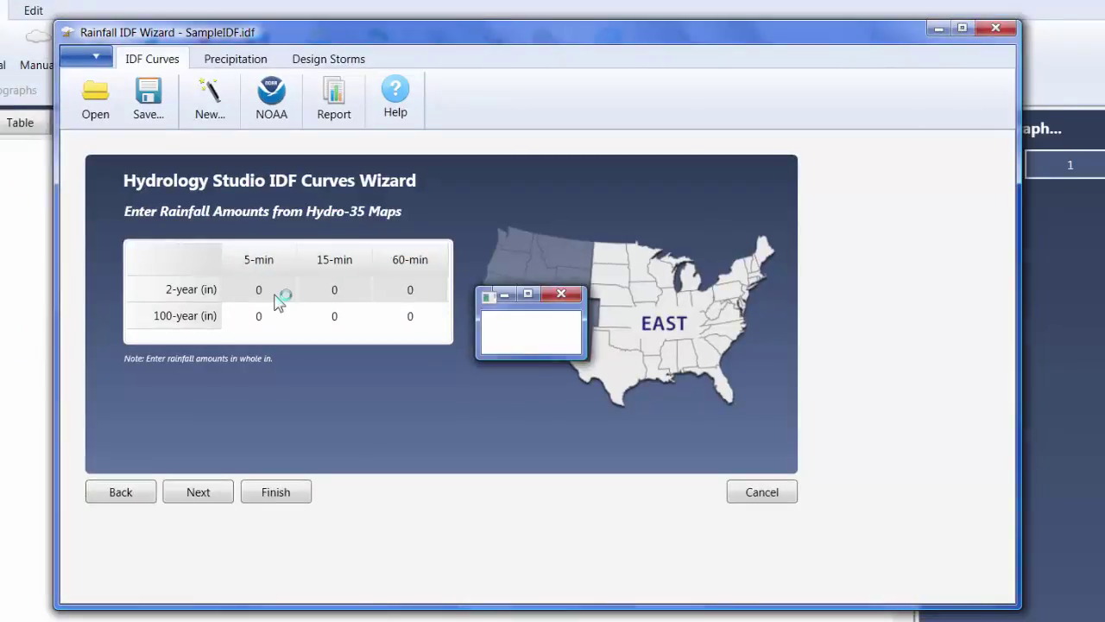
{"action": "left_click", "coordinate": [276, 294]}
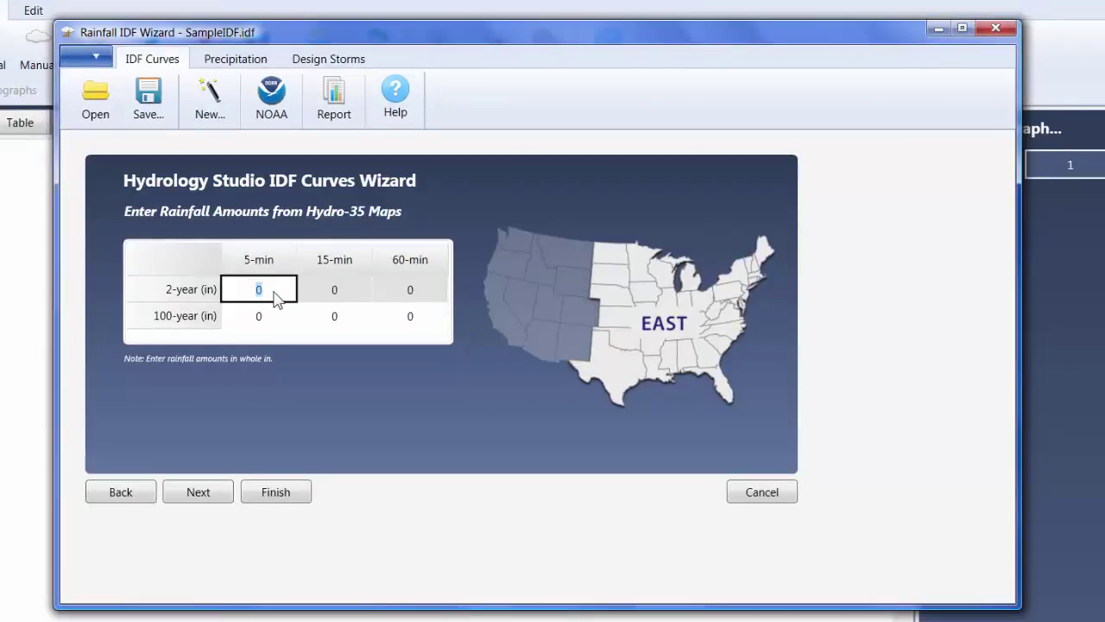
{"action": "type", "text": ".376"}
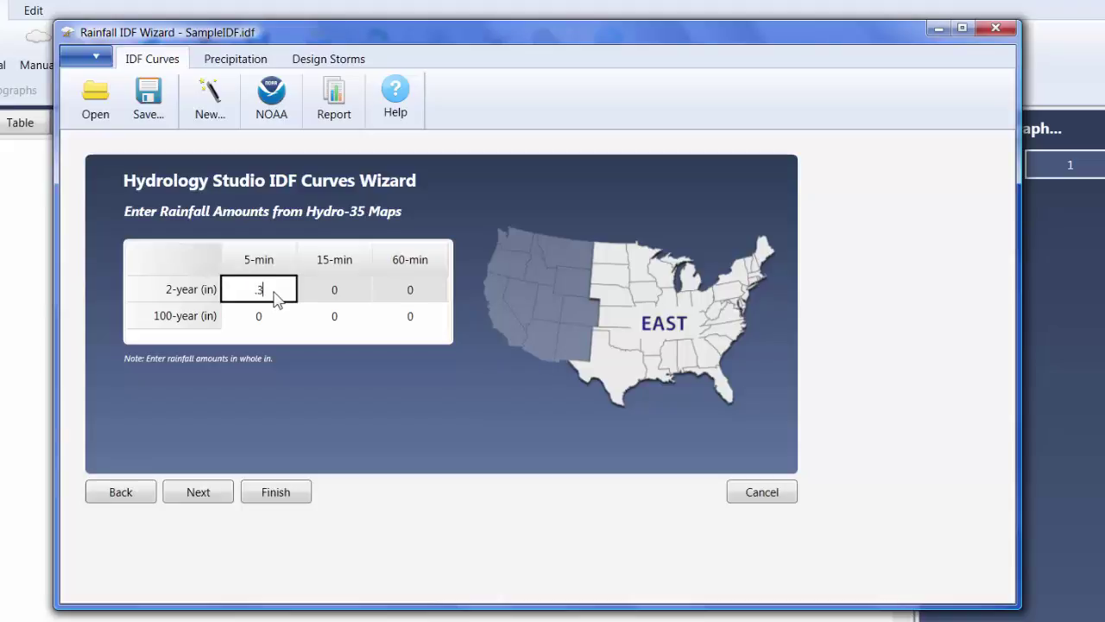
{"action": "key", "text": "Tab"}
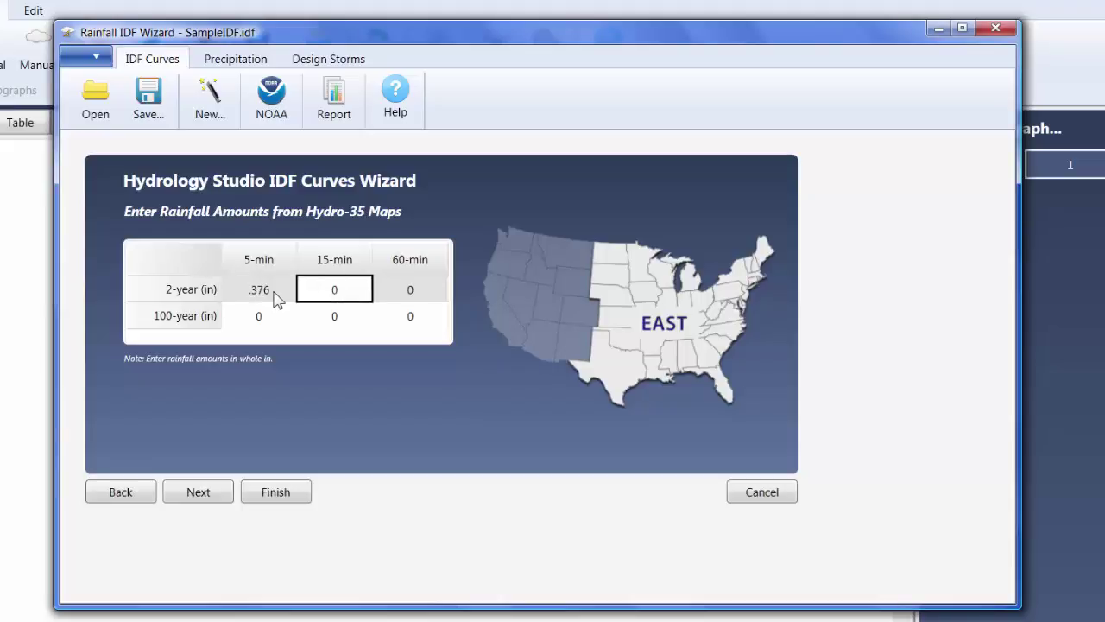
{"action": "type", "text": ".718"}
{"action": "key", "text": "Tab"}
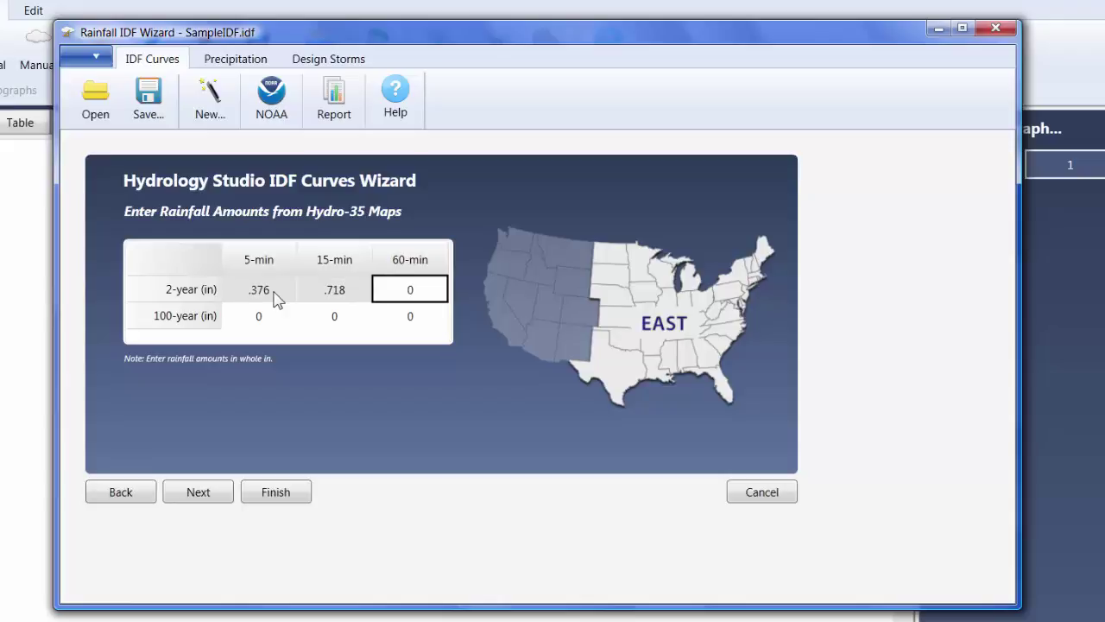
{"action": "type", "text": "1.18"}
{"action": "key", "text": "Tab"}
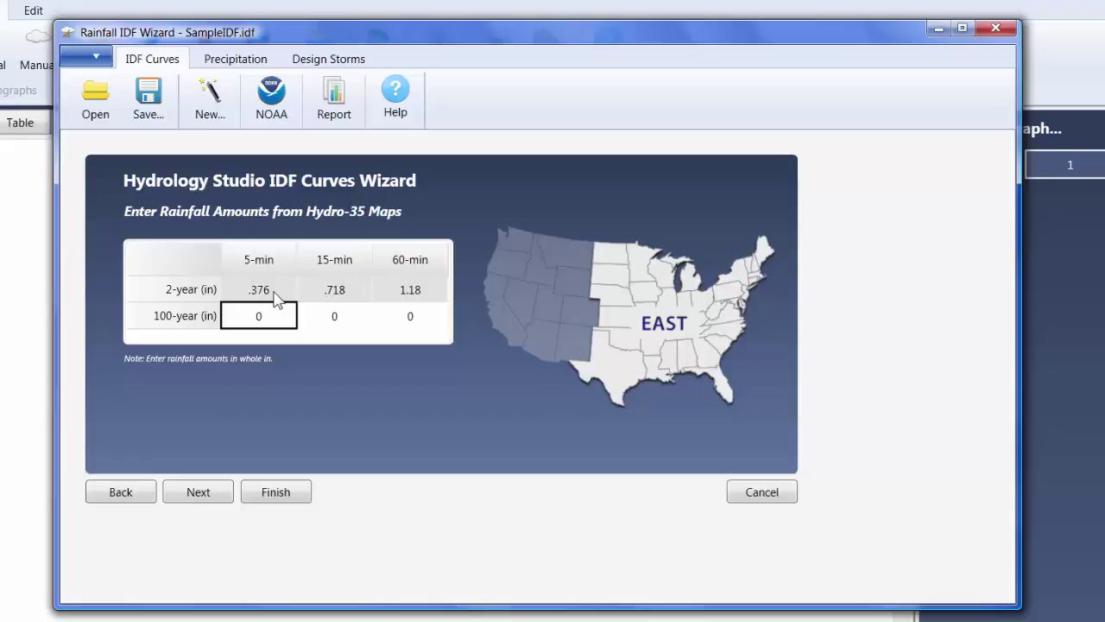
Step: Enter 100-year depths .71, 1.33 and 2.56 inches for 5, 15 and 60 minutes
{"action": "type", "text": ".71"}
{"action": "key", "text": "Tab"}
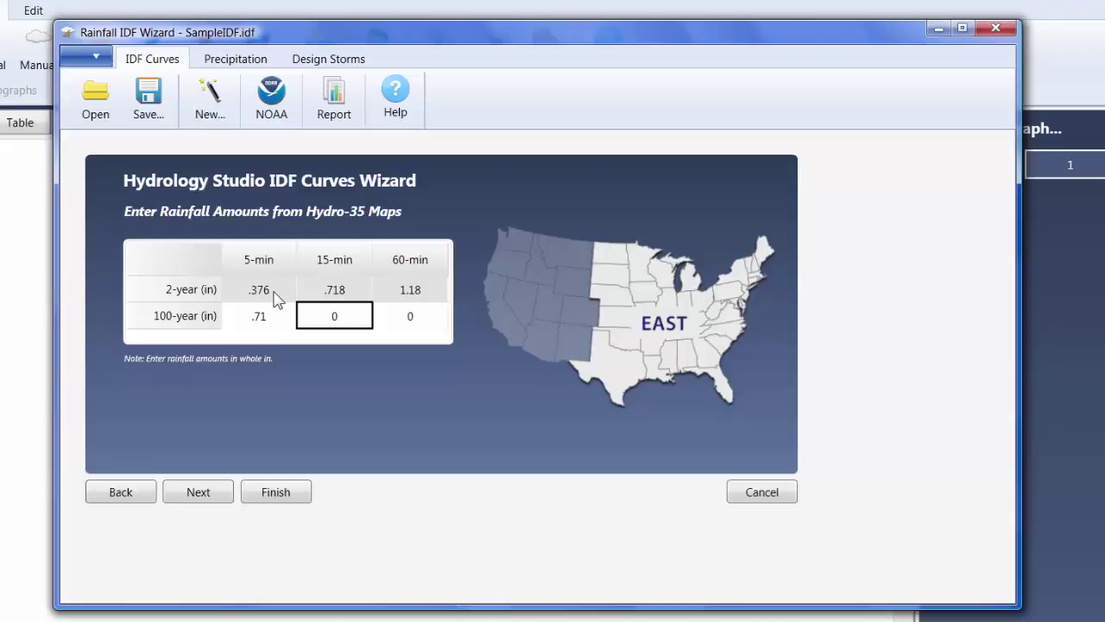
{"action": "type", "text": "1.33"}
{"action": "key", "text": "Tab"}
{"action": "type", "text": "2.56"}
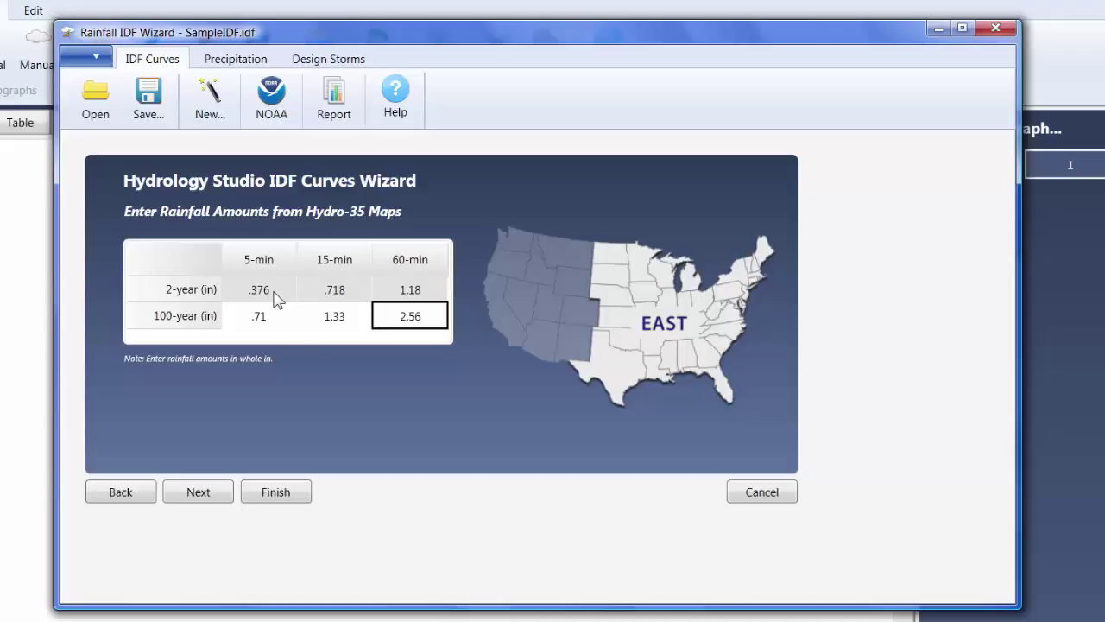
Step: Step past the intermediate intensities to the IDF coefficients, e.g. 2-yr B 35.4609, D 7.9000, E 0.8068
{"action": "left_click", "coordinate": [198, 492]}
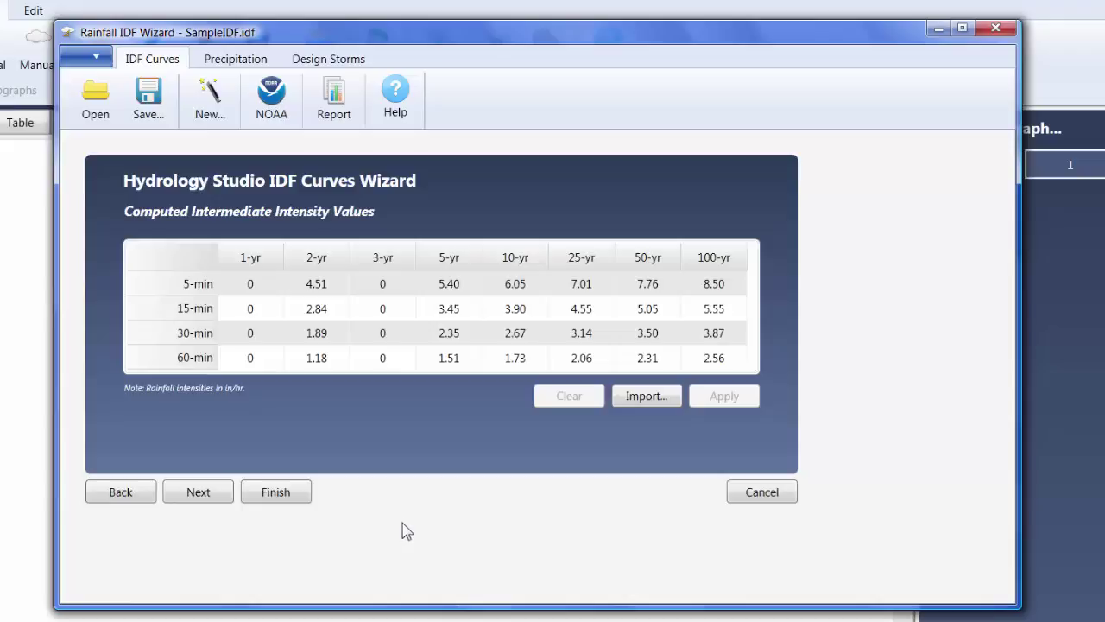
{"action": "left_click", "coordinate": [183, 495]}
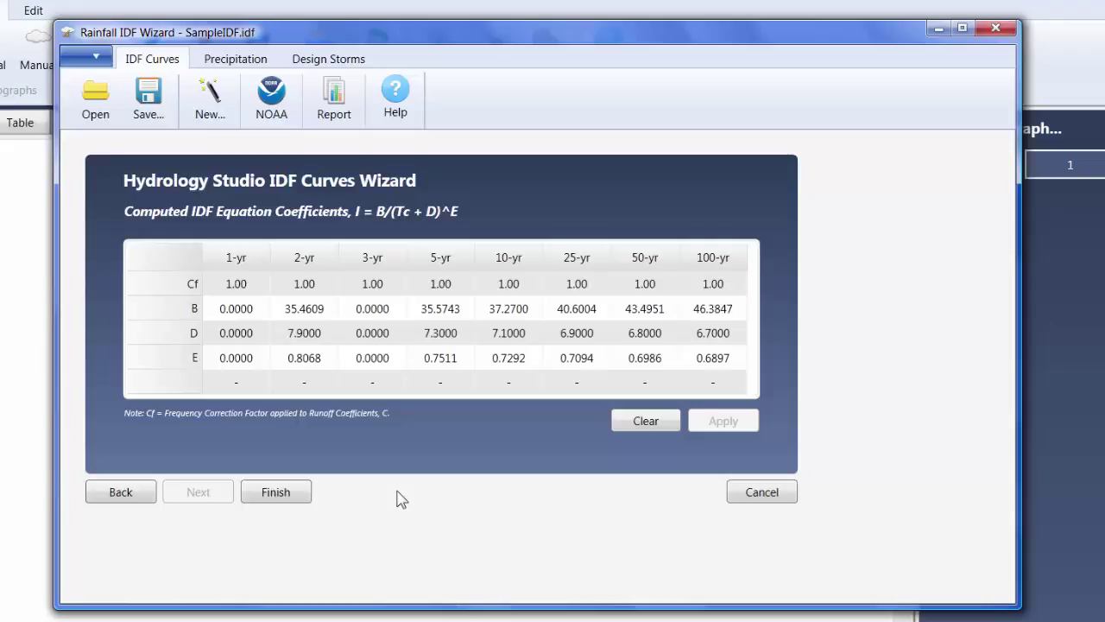
Step: Finish the wizard and change the chart title from 'Sample IDF Curves' to 'Pittsburgh PA'
{"action": "left_click", "coordinate": [277, 494]}
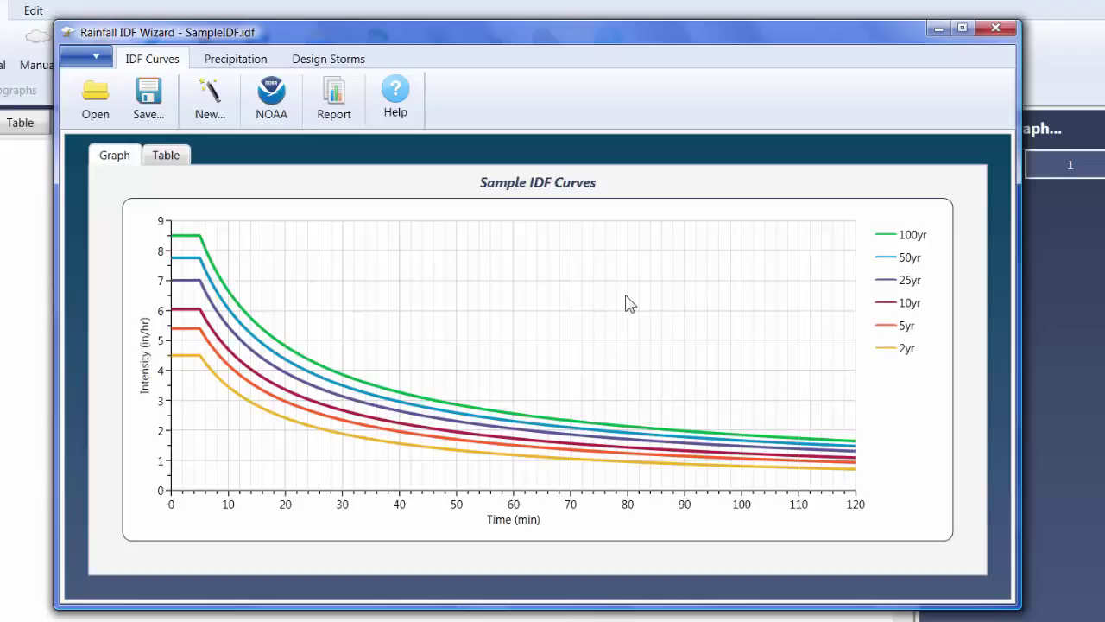
{"action": "left_click", "coordinate": [613, 188]}
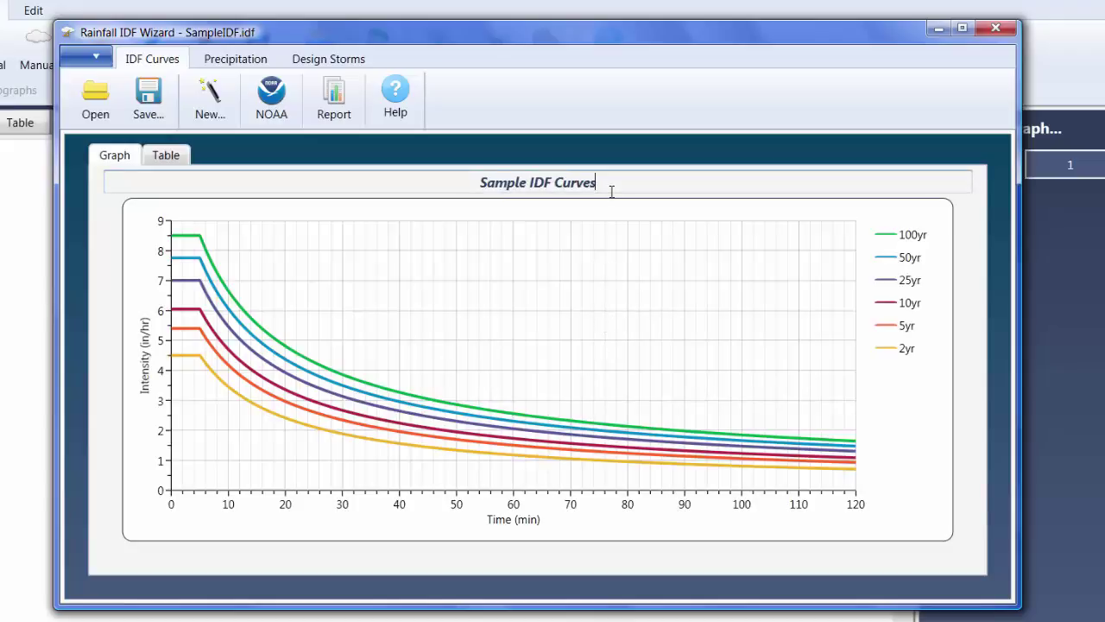
{"action": "double_click", "coordinate": [613, 188]}
{"action": "left_click_drag", "start_coordinate": [613, 188], "coordinate": [469, 222]}
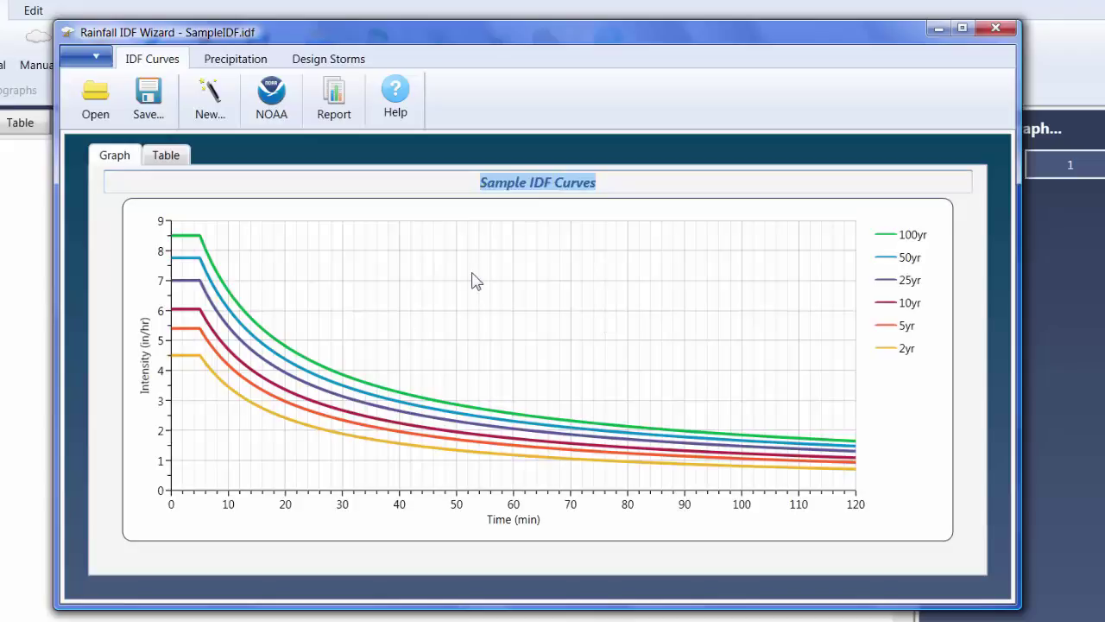
{"action": "type", "text": "Pit"}
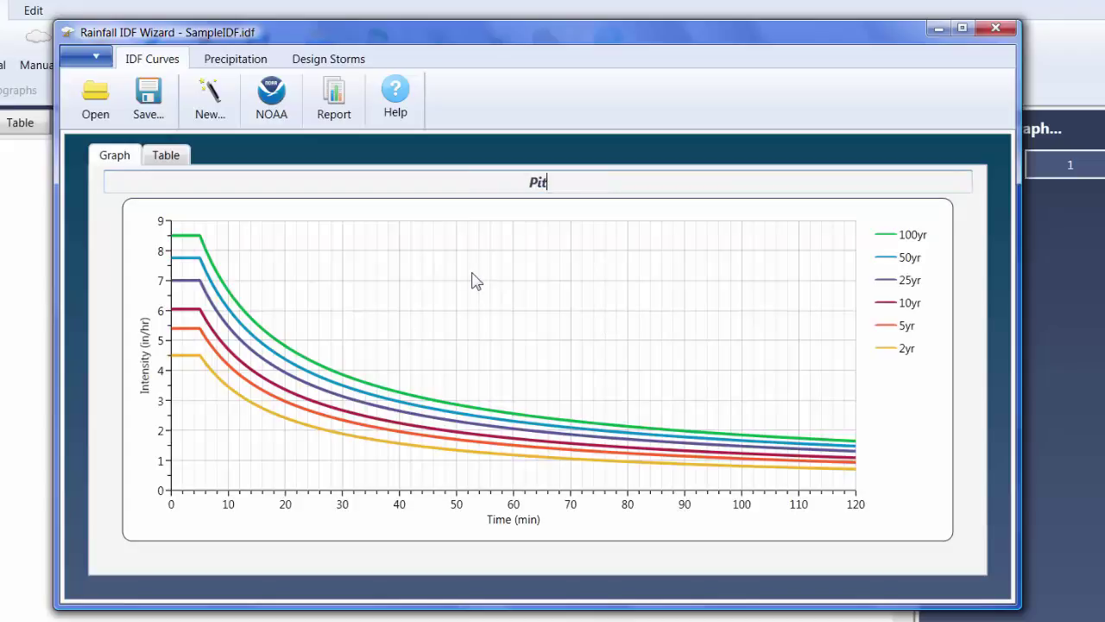
{"action": "type", "text": "tsburghPA"}
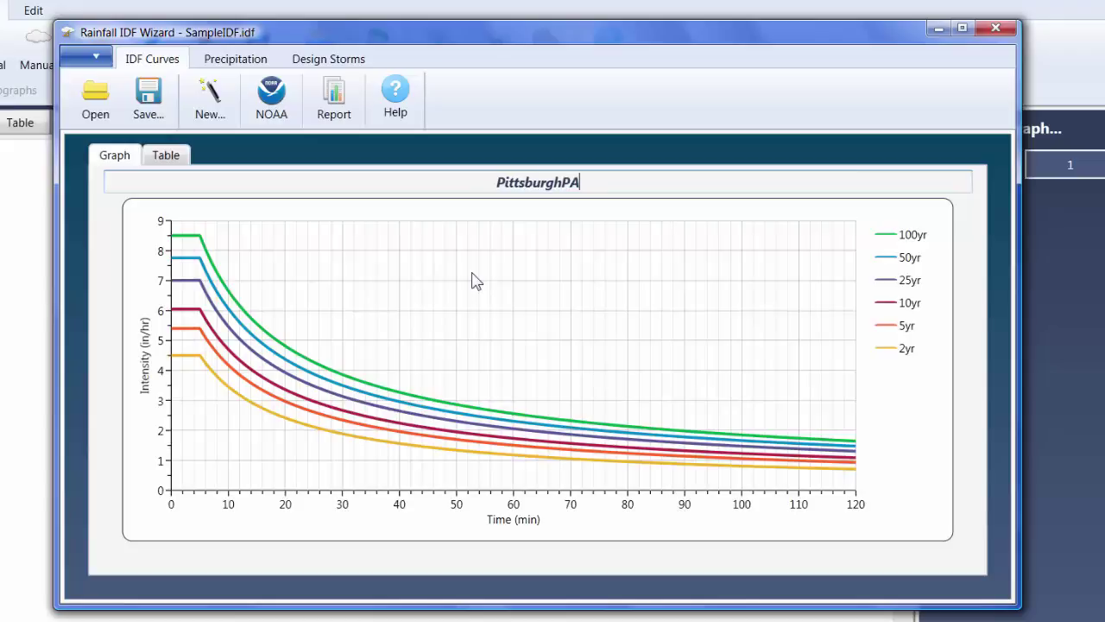
{"action": "key", "text": "Left"}
{"action": "key", "text": "Left"}
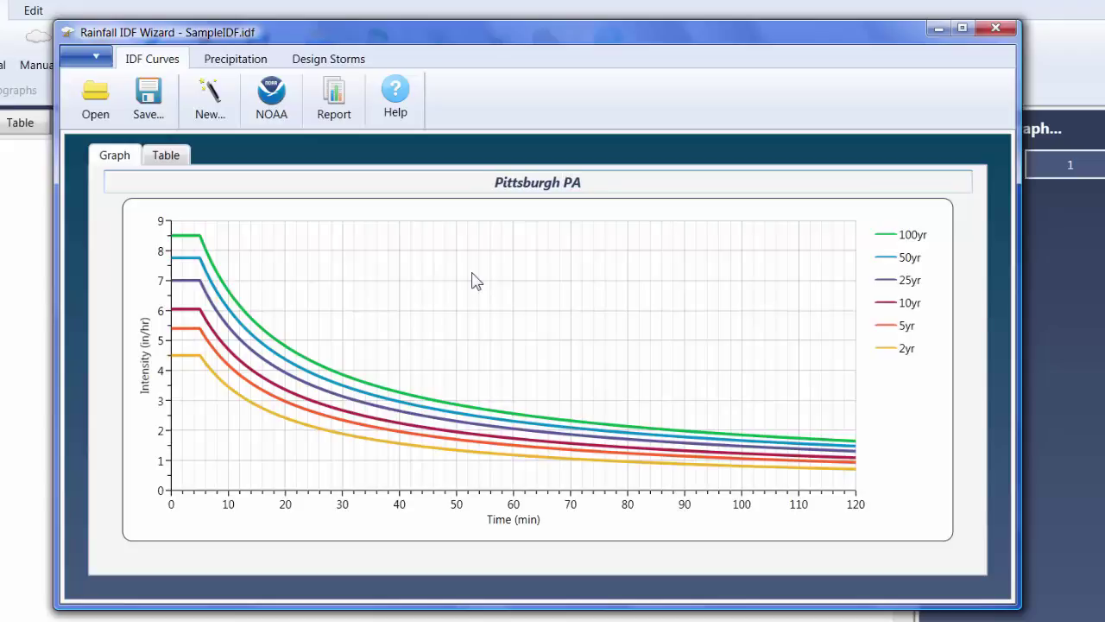
{"action": "key", "text": "Return"}
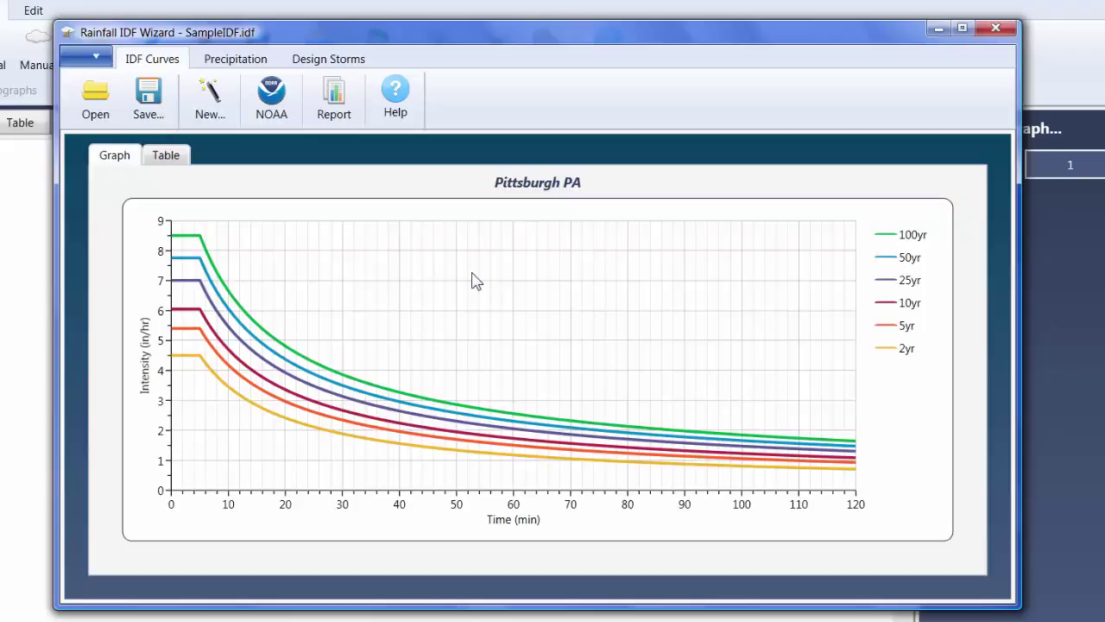
Step: Save the IDF curves as PittsburghPA.idf
{"action": "left_click", "coordinate": [154, 96]}
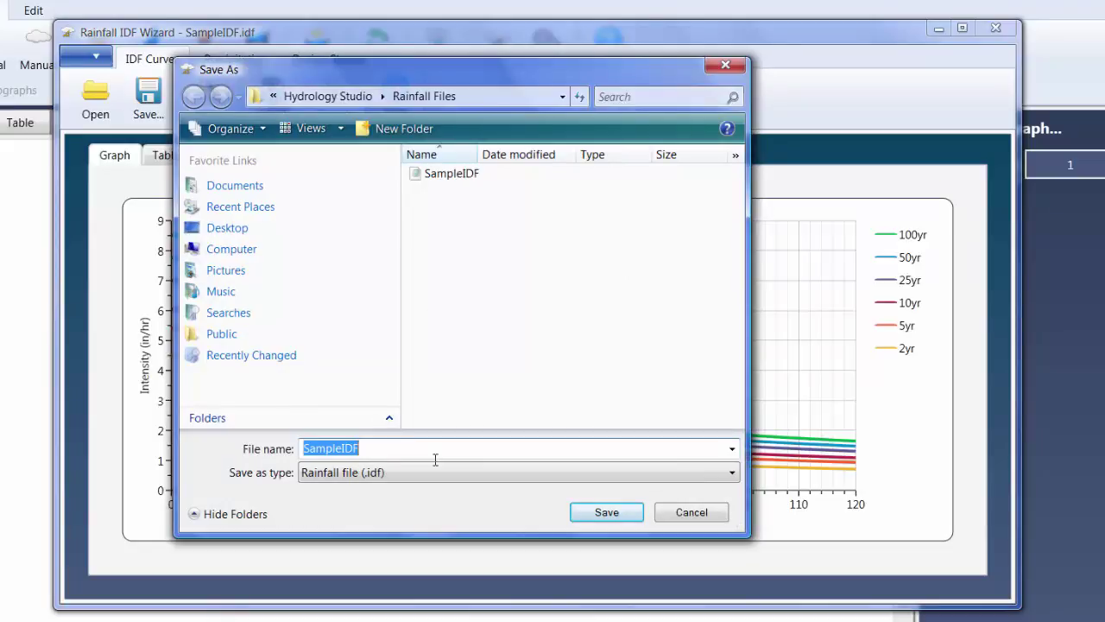
{"action": "type", "text": "Pitts"}
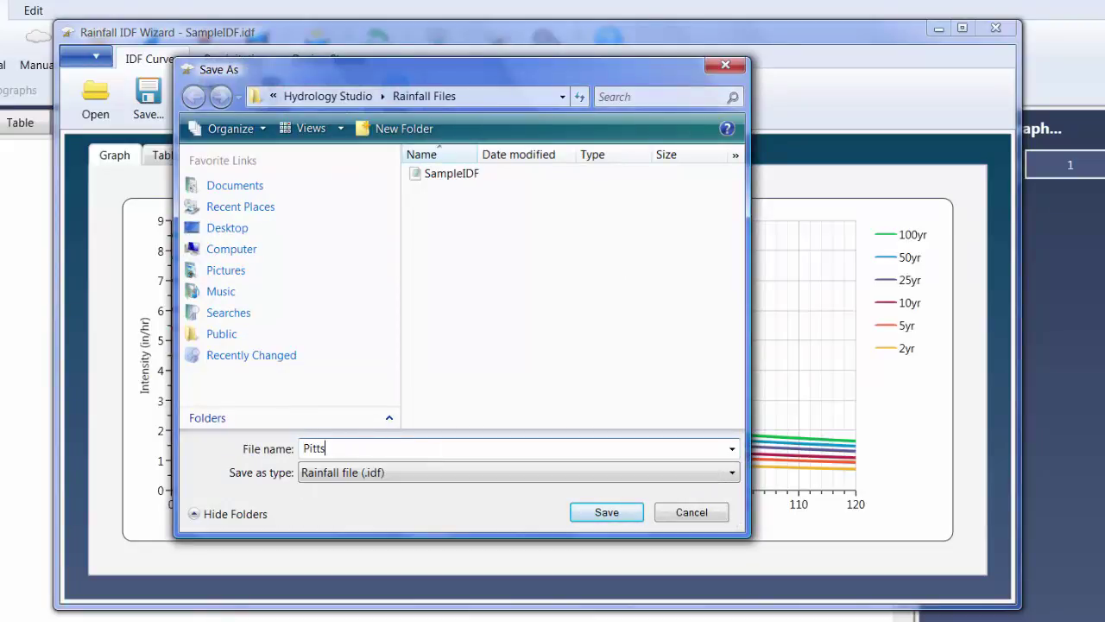
{"action": "type", "text": "burghPA"}
{"action": "left_click", "coordinate": [594, 513]}
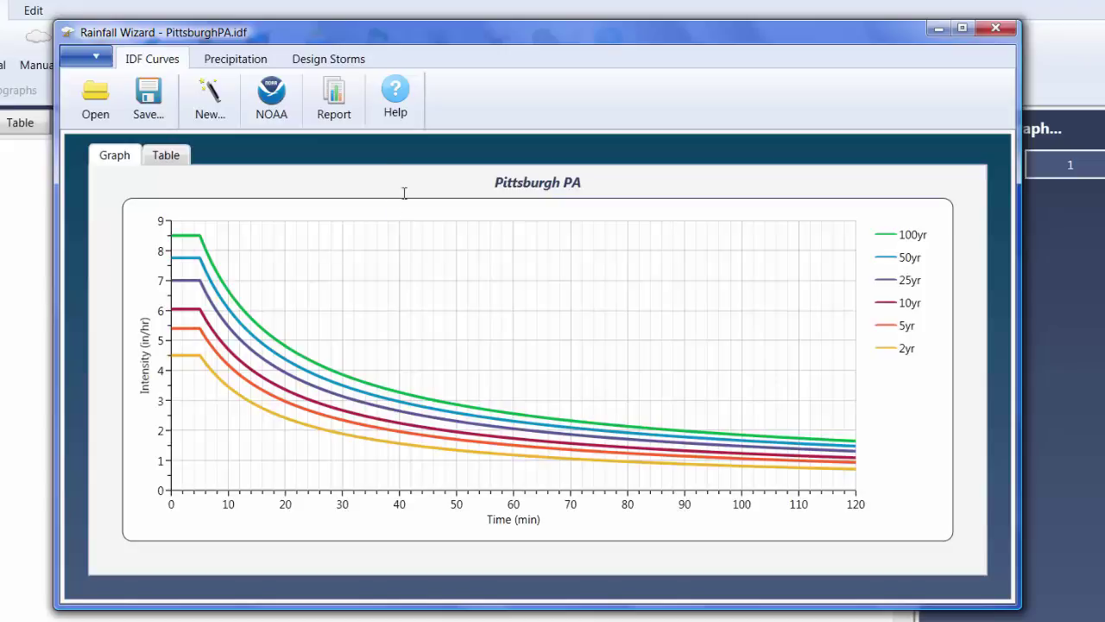
Step: Show the IDF Report for PittsburghPA.idf in the Report Viewer, fitted to page width
{"action": "left_click", "coordinate": [335, 97]}
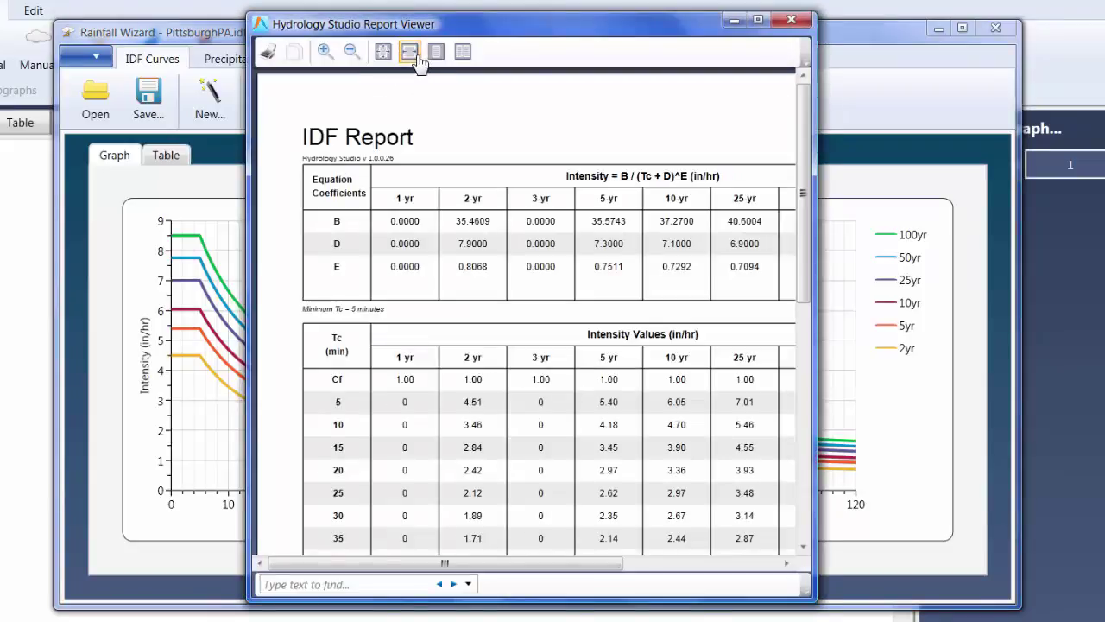
{"action": "left_click", "coordinate": [416, 60]}
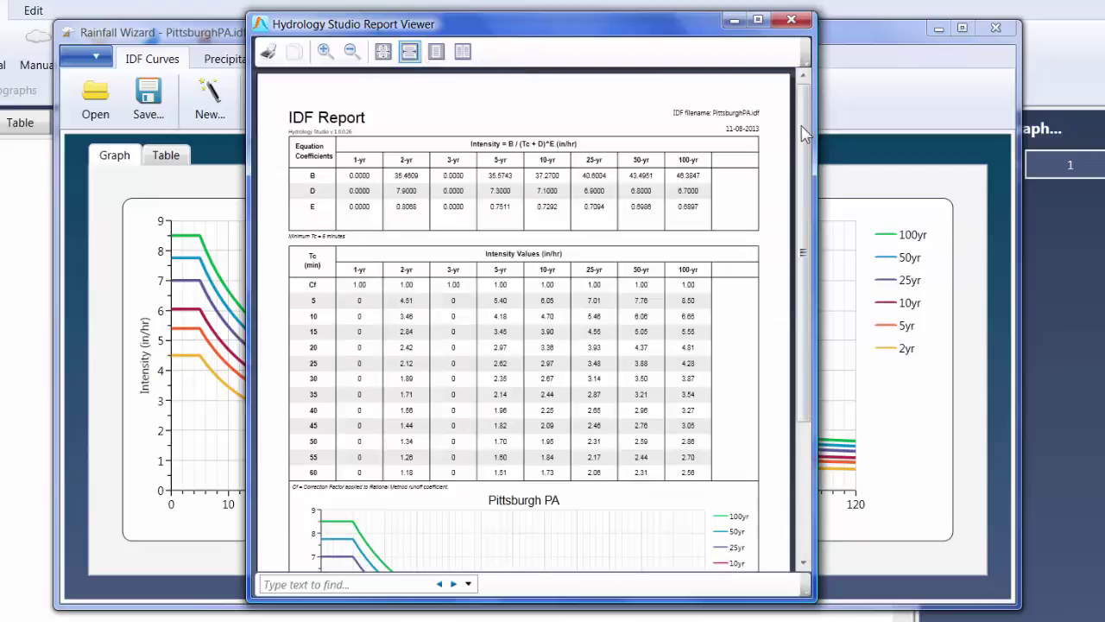
{"action": "left_click_drag", "start_coordinate": [803, 134], "coordinate": [804, 101]}
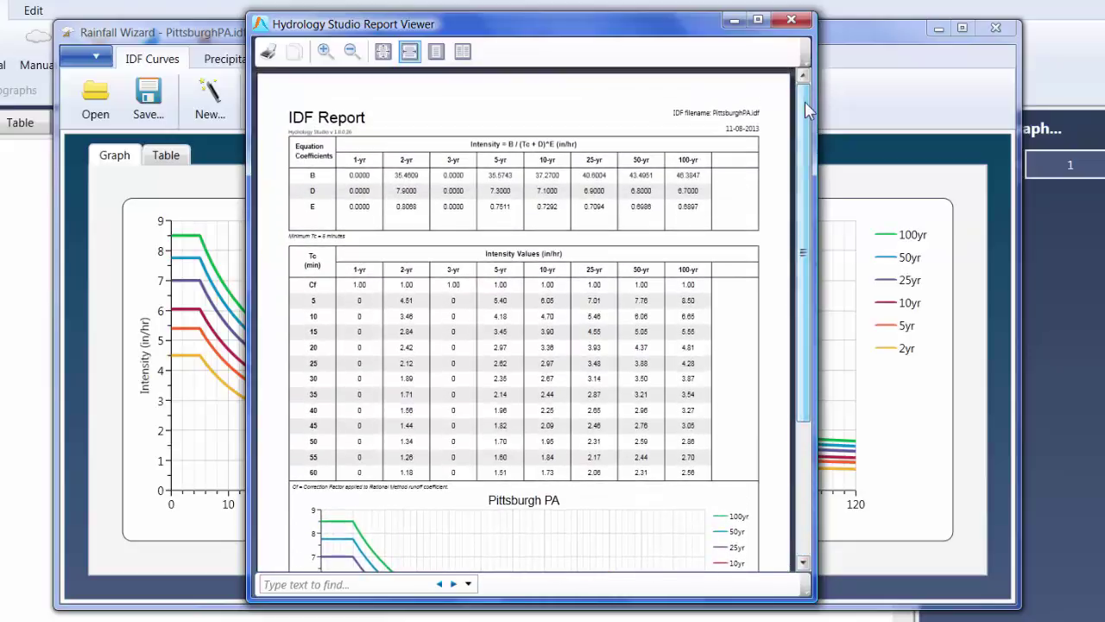